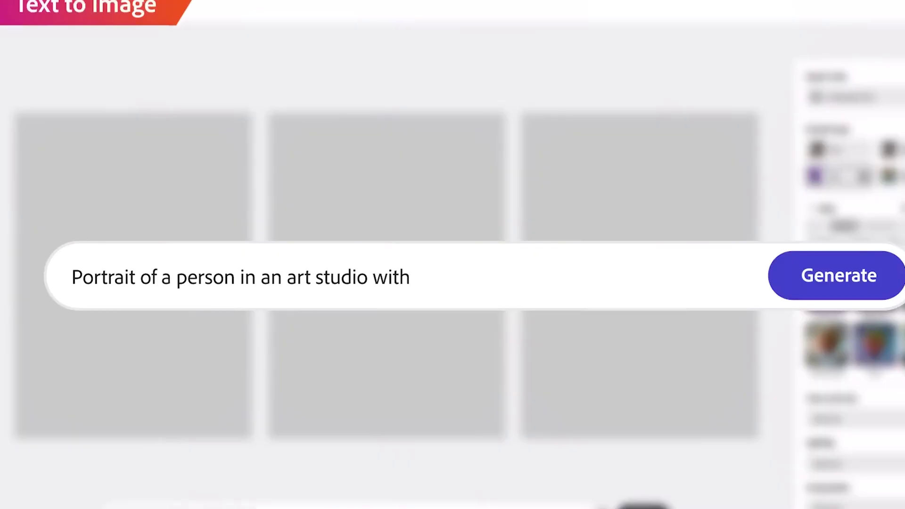
- Generate the portrait of a person in an art studio and raise the Smile setting for the man's face slightly
left_click(848, 289)
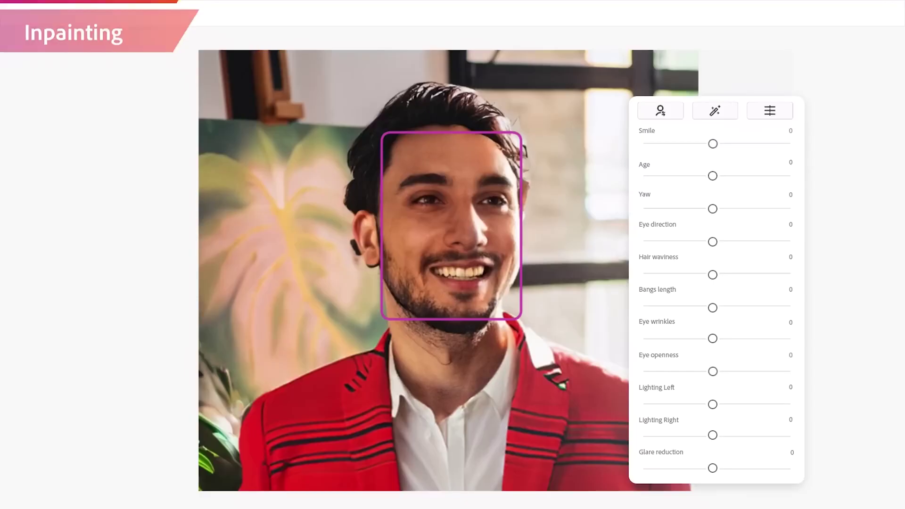
left_click_drag(713, 144, 718, 144)
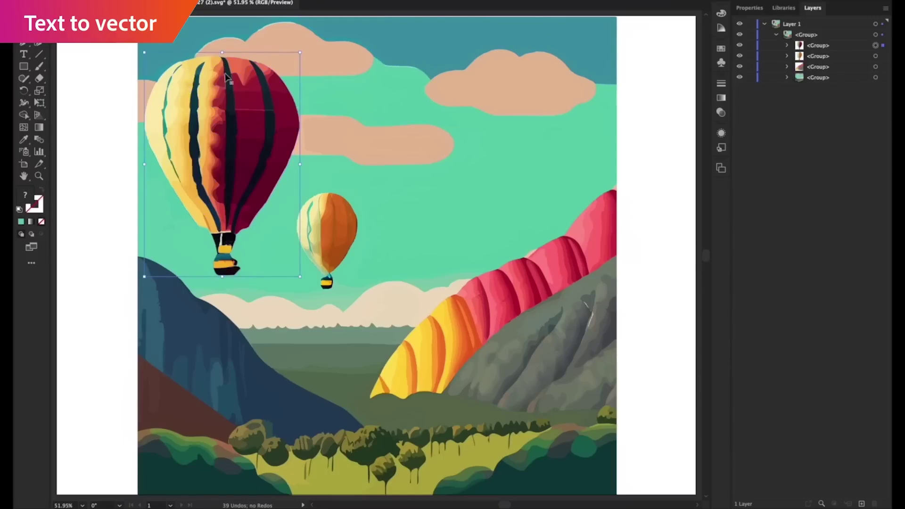
- Move the large hot-air balloon across the sky to the right, toward the upper-right cloud
left_click_drag(227, 78, 438, 118)
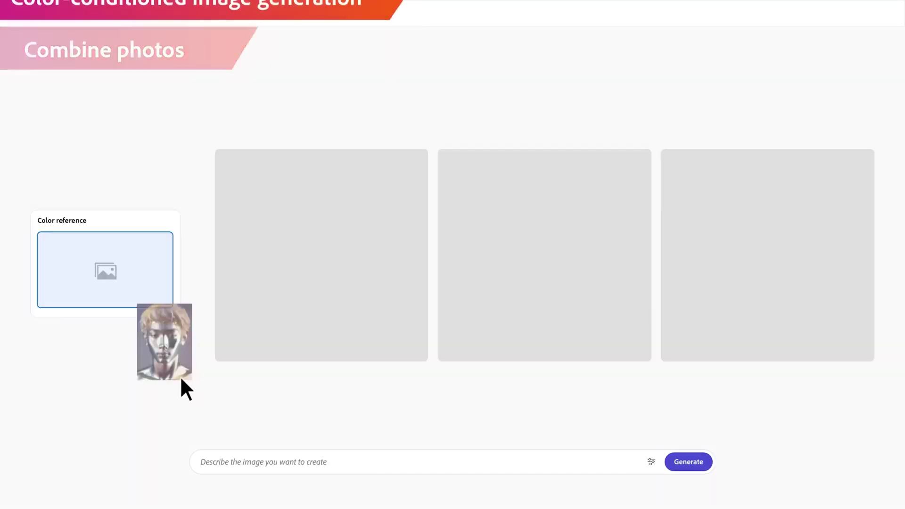
- Use the metallic bust image as color reference and prompt for clouds, then "Mythical temple in the middle of the jungle"
left_click_drag(180, 376, 104, 270)
type("Cloud s")
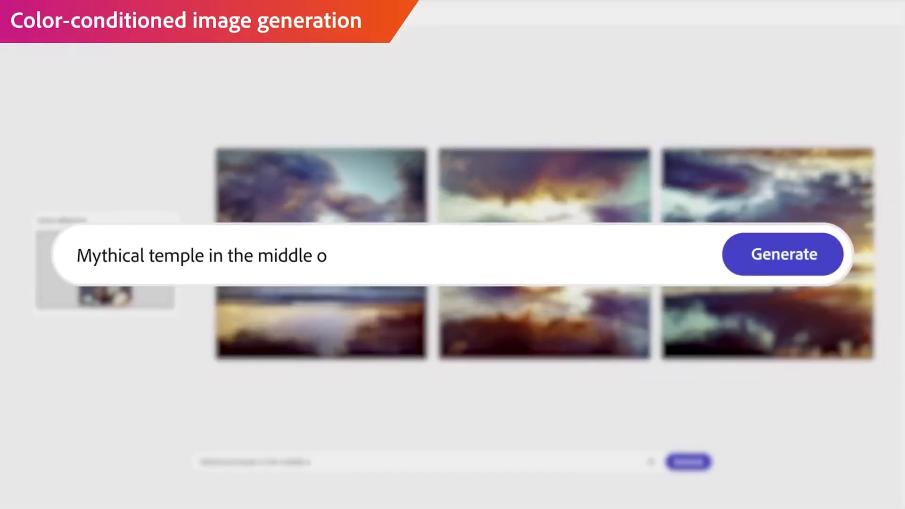
type("dle of the jungle")
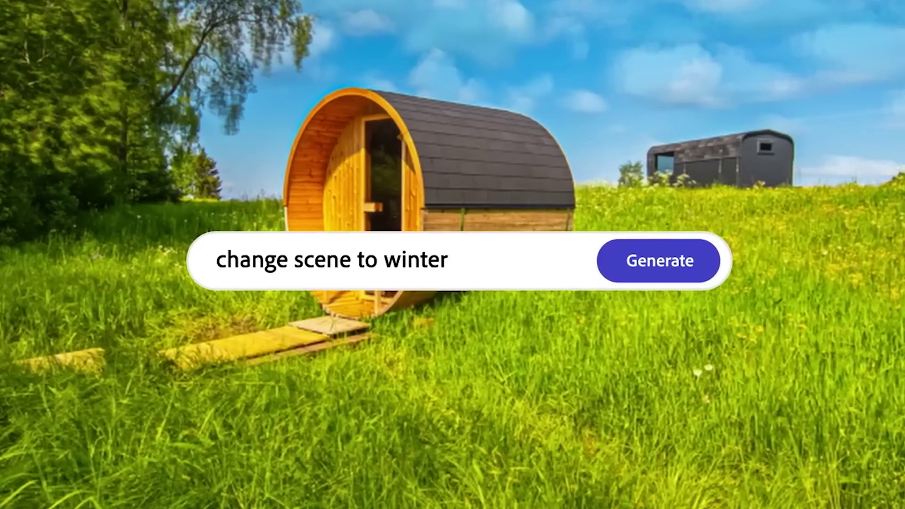
- Change the barrel cabin scene to a winter day using the third variation, and play the snowy clip
type("r day")
left_click(467, 294)
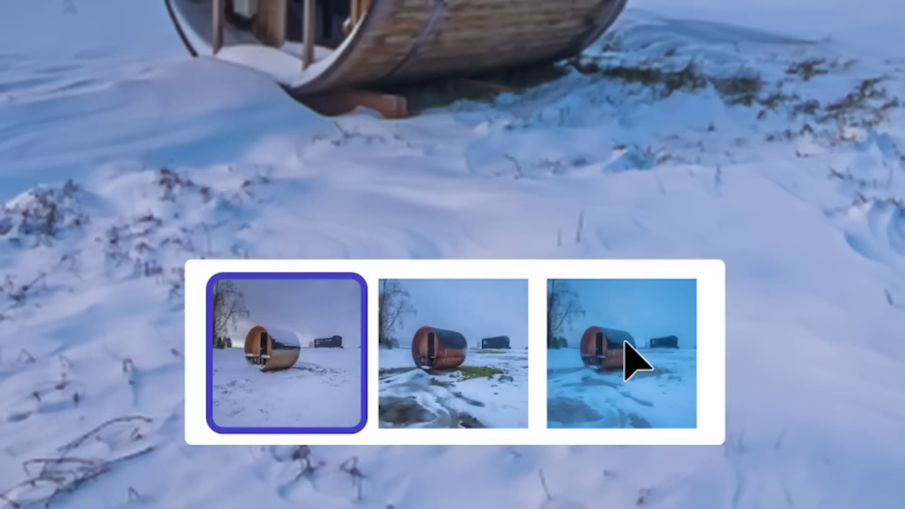
left_click(632, 360)
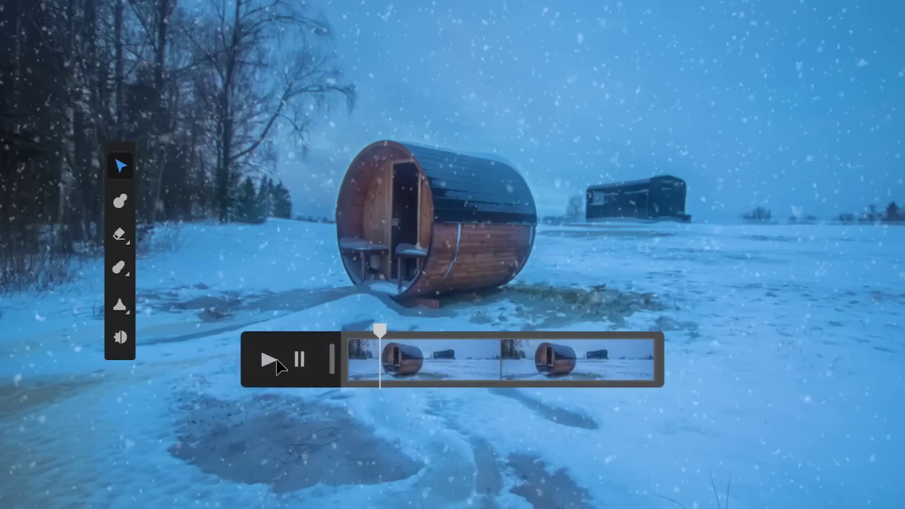
left_click(269, 361)
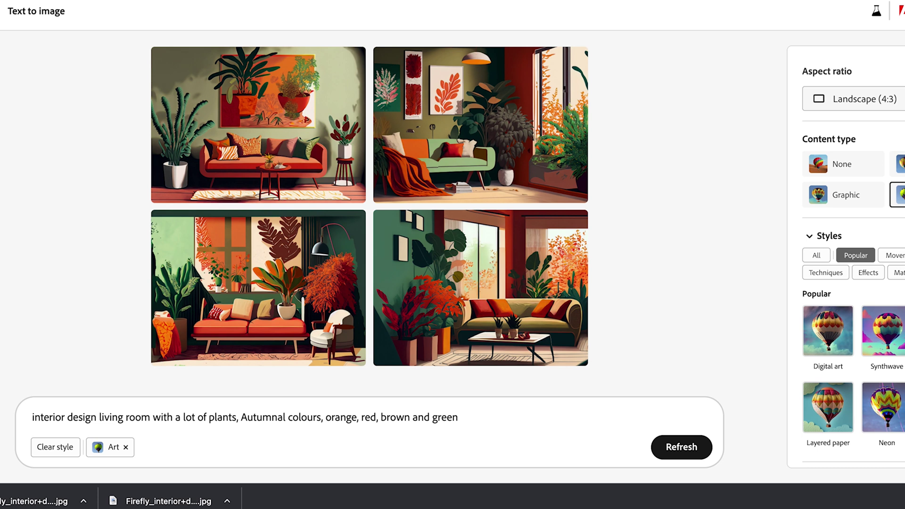
- Download the fourth autumnal living room image from its enlarged preview and close the preview
left_click(520, 267)
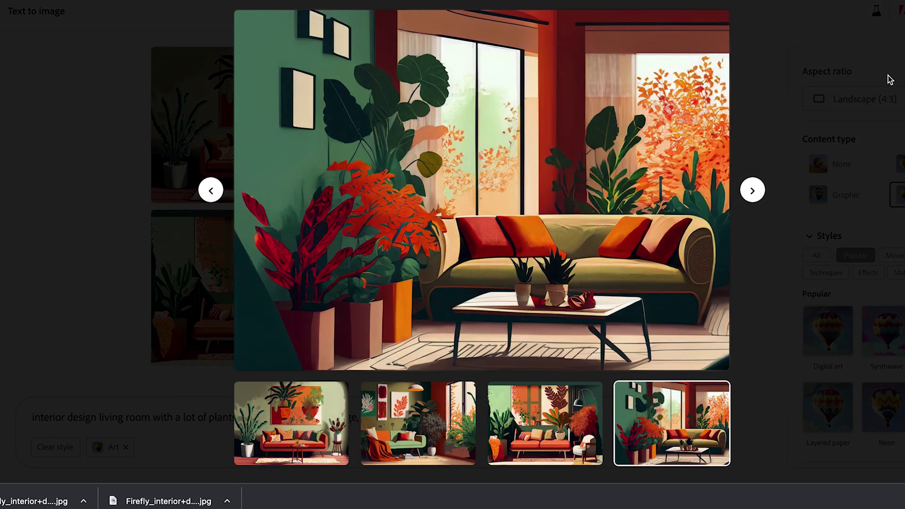
left_click(717, 25)
left_click(608, 372)
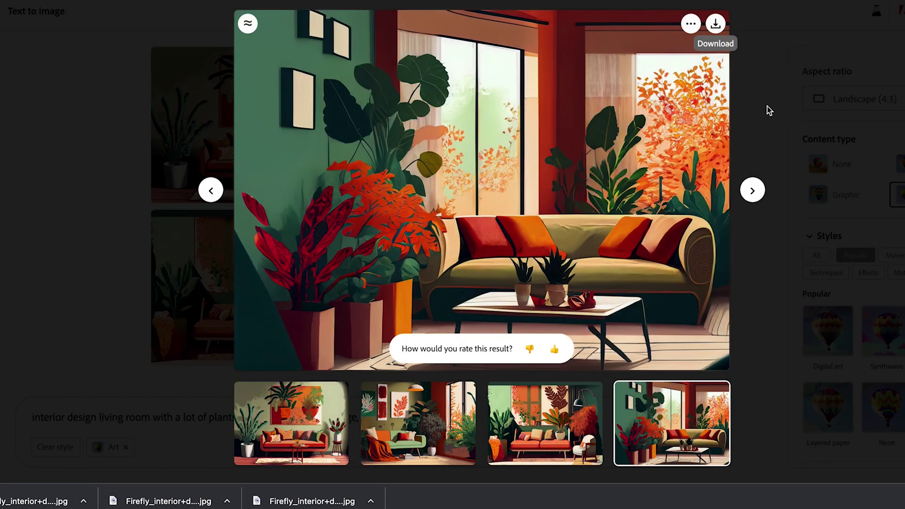
left_click(756, 118)
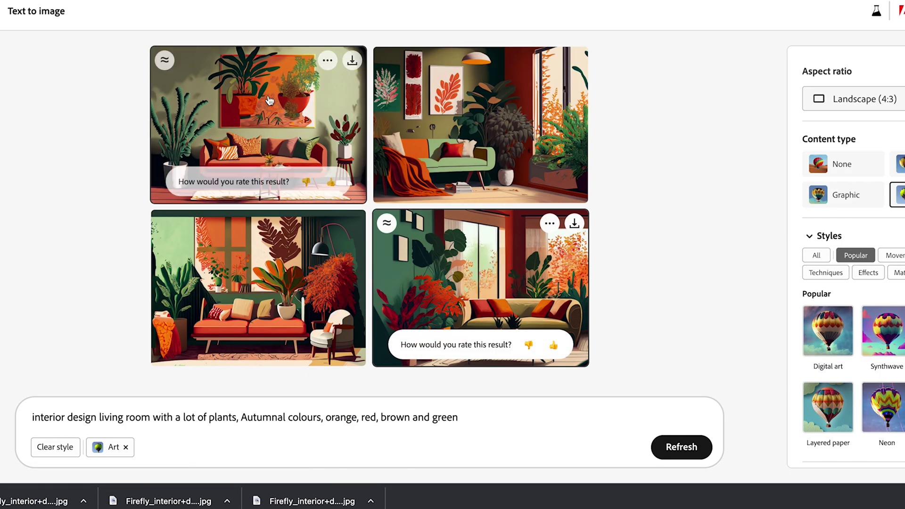
- Switch the living room images to the Photo content type and page through the enlarged results
left_click(839, 180)
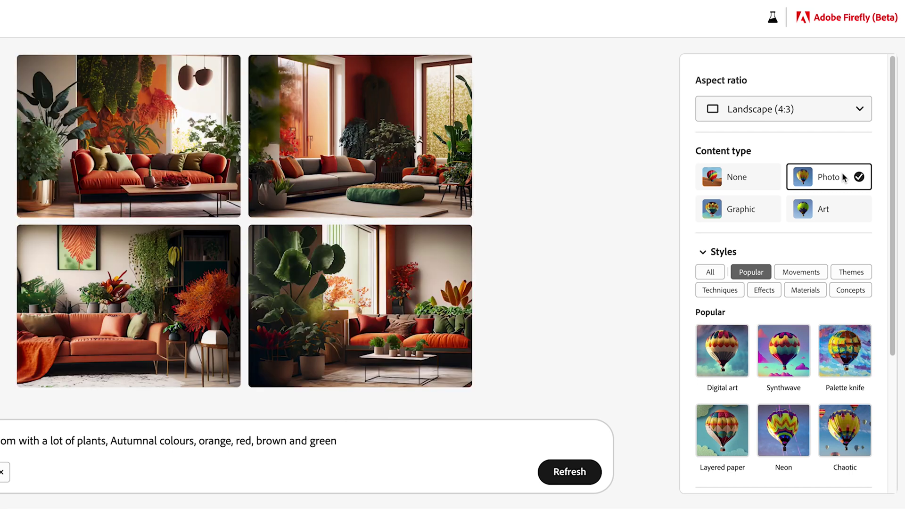
left_click(181, 148)
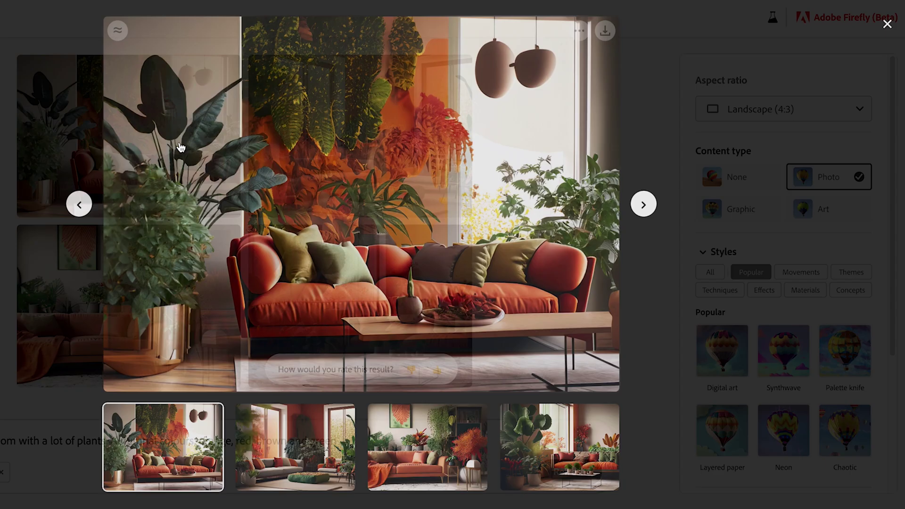
left_click(643, 204)
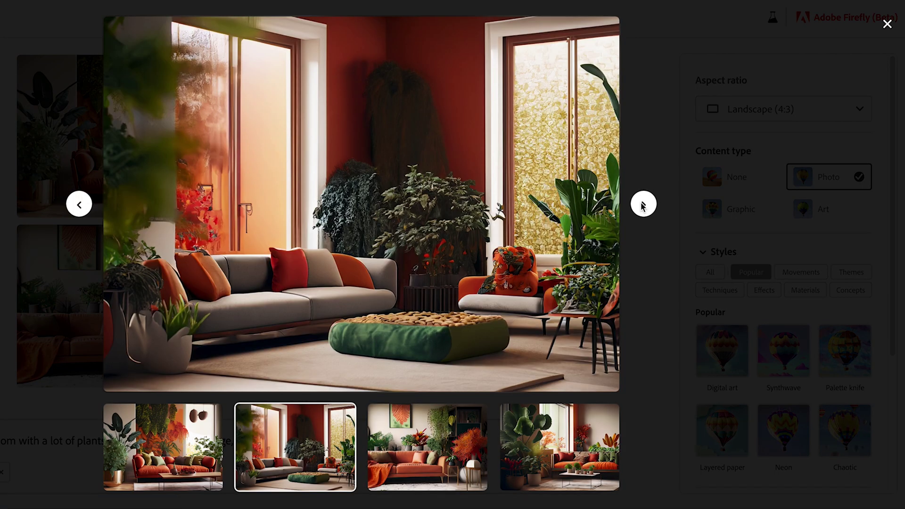
left_click(644, 205)
left_click(643, 204)
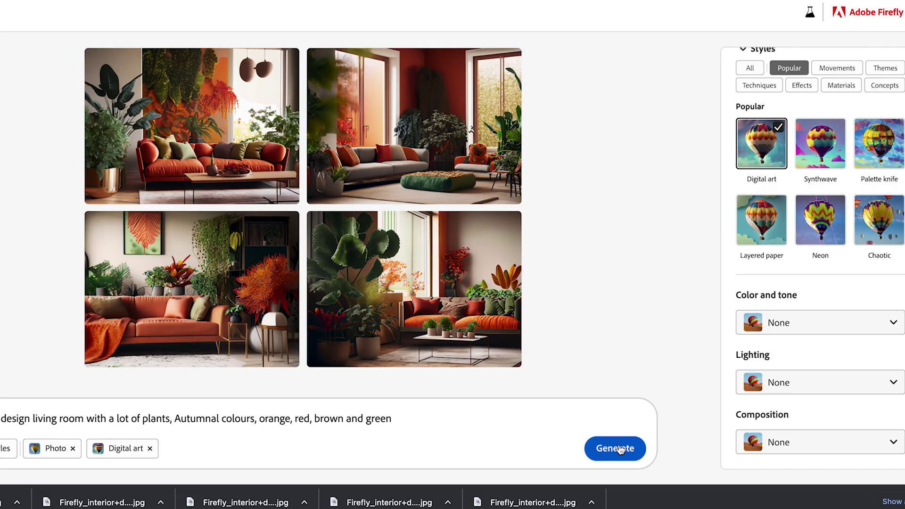
- Generate the living room with the Digital art style, and again with the Synthwave style added
left_click(619, 448)
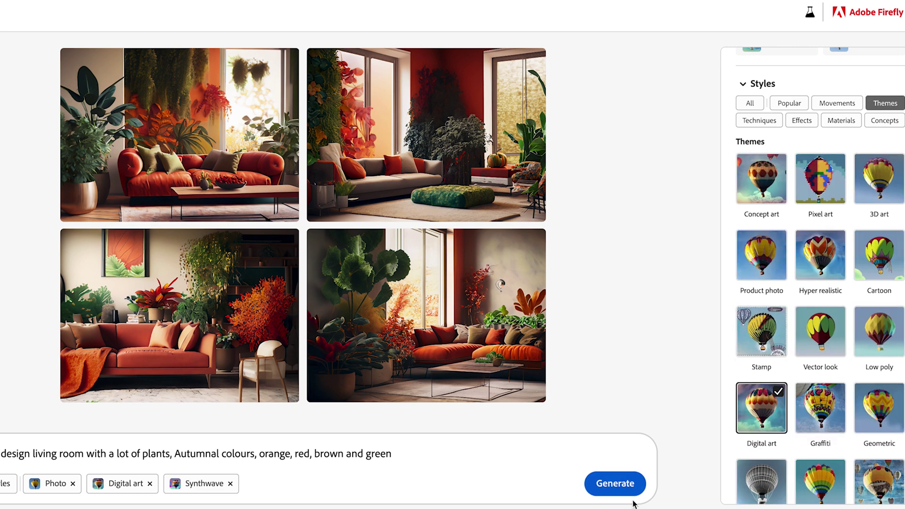
left_click(619, 485)
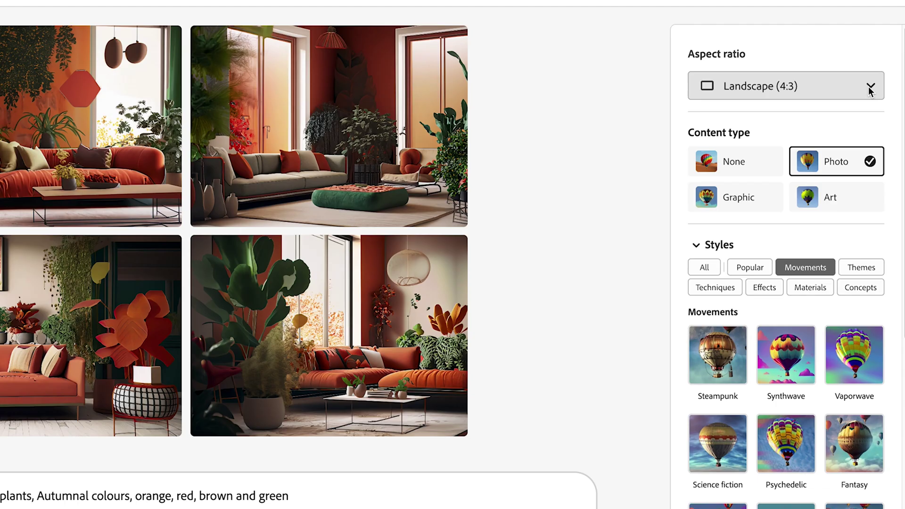
- Set the living room images' aspect ratio to Widescreen (16:9) and show the Themes styles
left_click(870, 89)
left_click(768, 204)
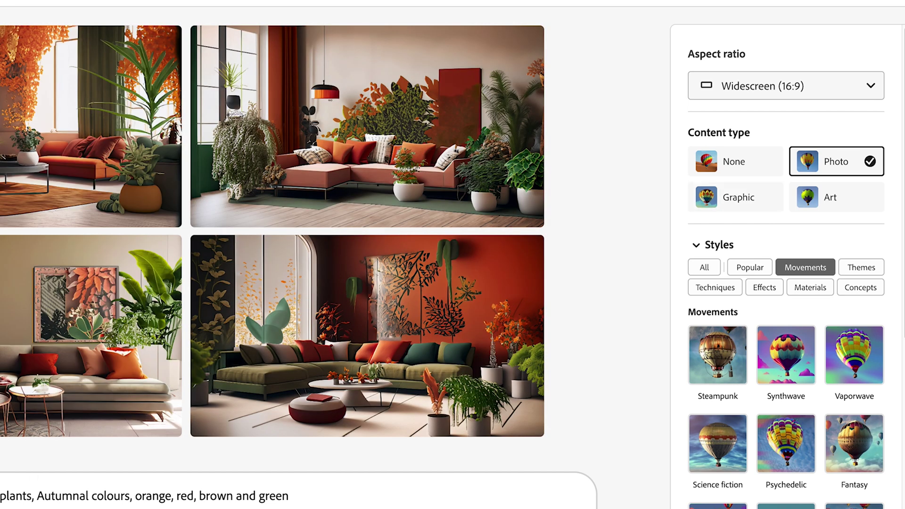
left_click(862, 267)
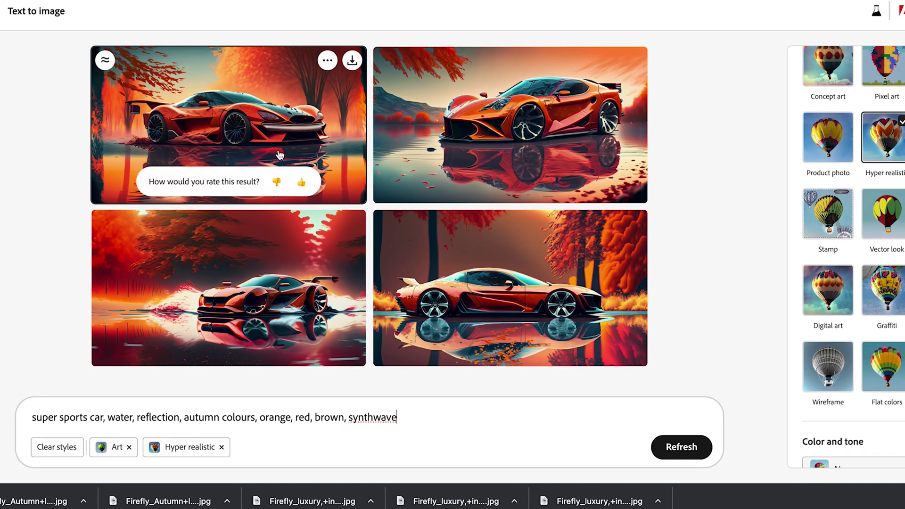
- Look through all four super sports car results at enlarged size, returning to the first one
left_click(280, 155)
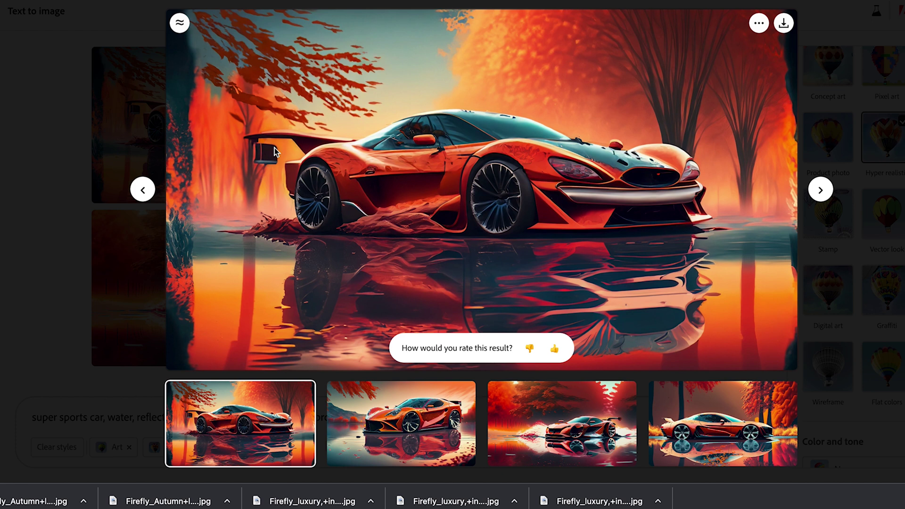
left_click(821, 190)
left_click(821, 191)
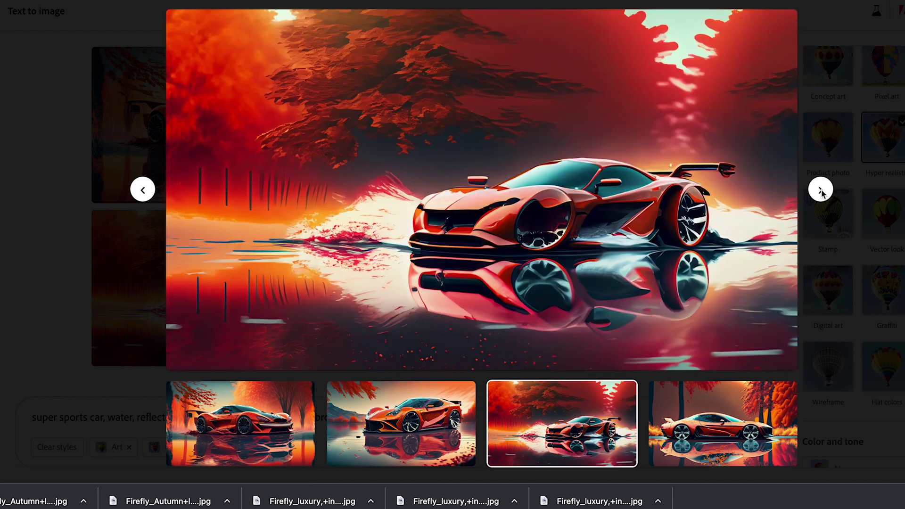
left_click(822, 191)
left_click(821, 191)
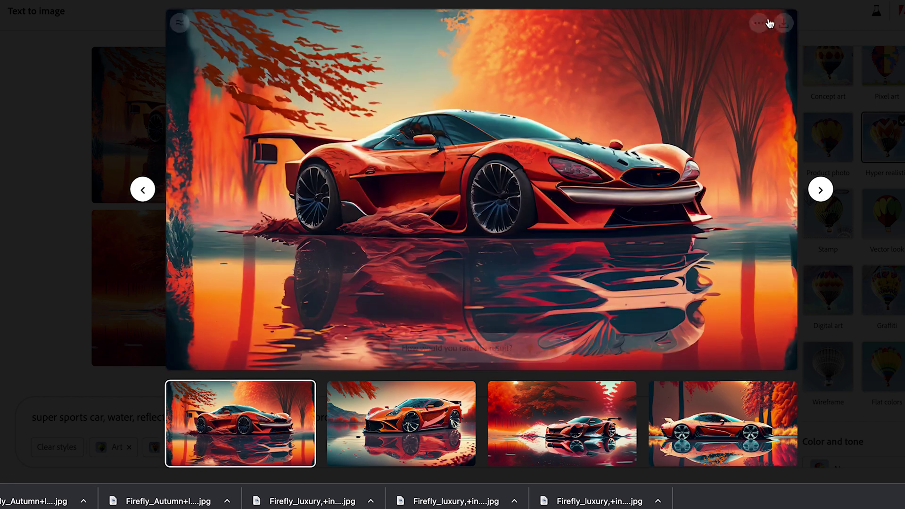
- Download the first super sports car image and close its preview
left_click(783, 22)
left_click(607, 372)
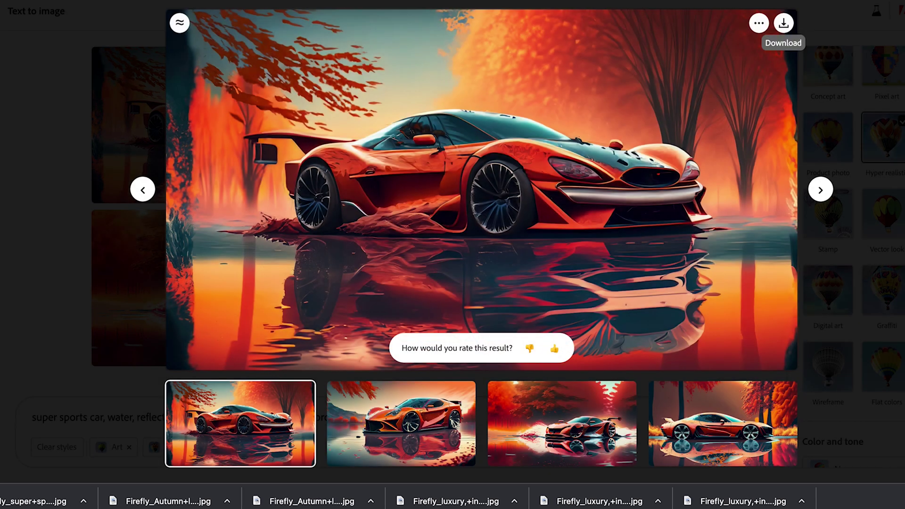
left_click(819, 8)
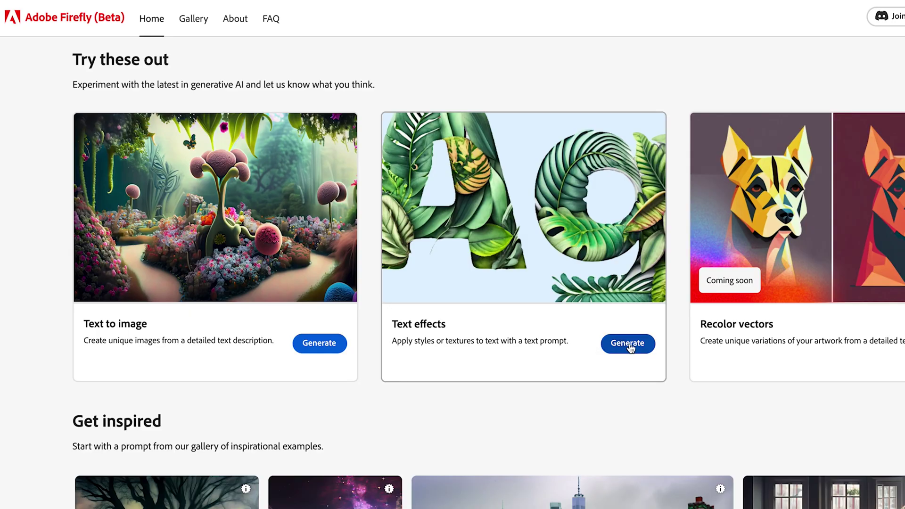
- Create a text effect for "Avon" with the prompt "Autumn leaves, red, orange, brown and yellow"
left_click(629, 345)
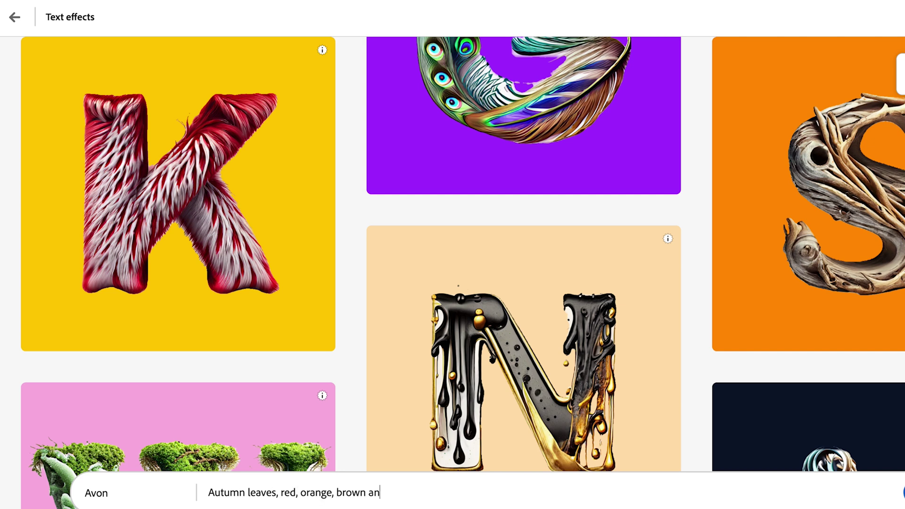
key("Return")
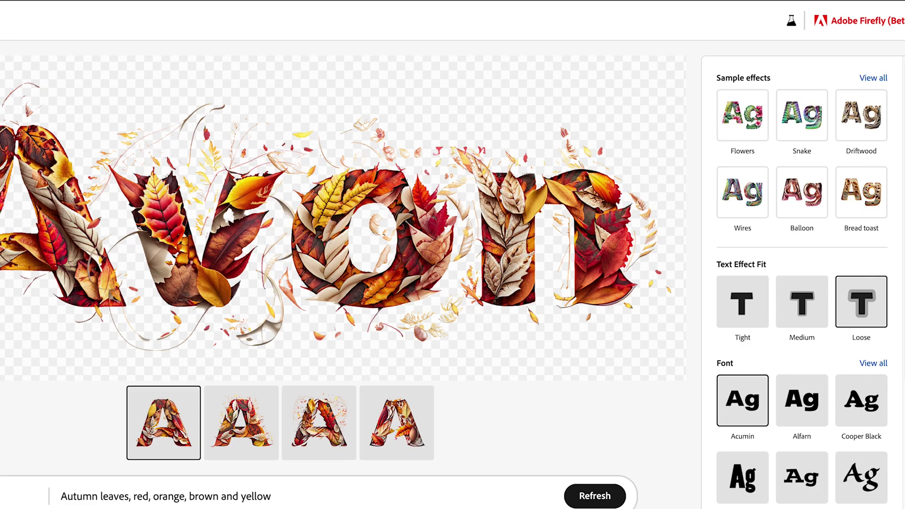
- Set the Avon text effect's background color to black, then change it to white
scroll(801, 283, "down", 4)
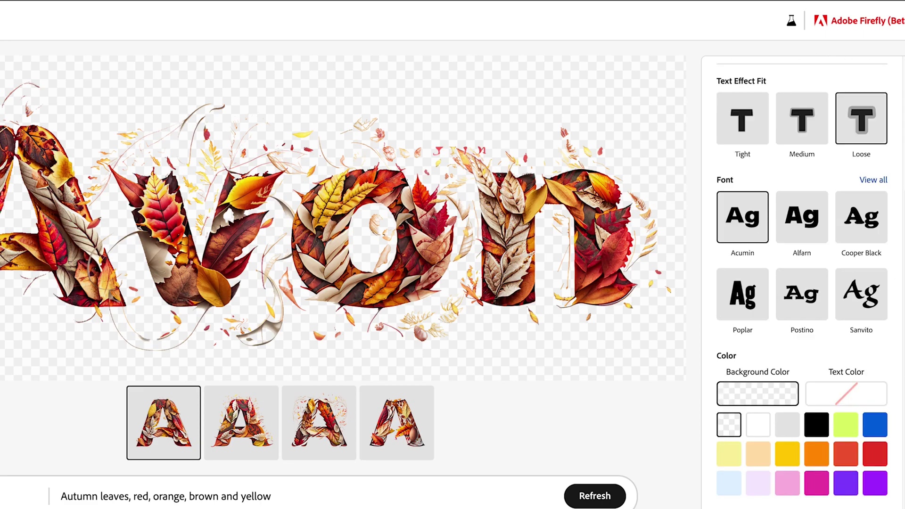
left_click(817, 425)
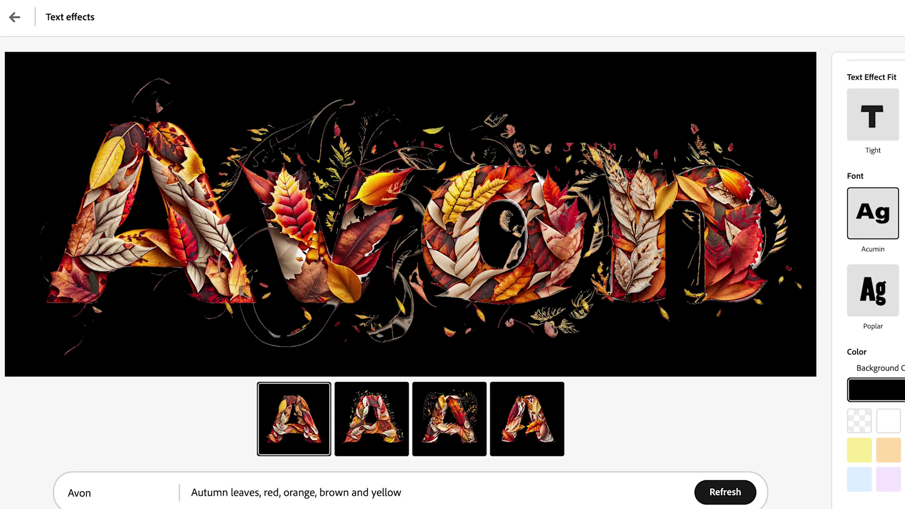
left_click(889, 422)
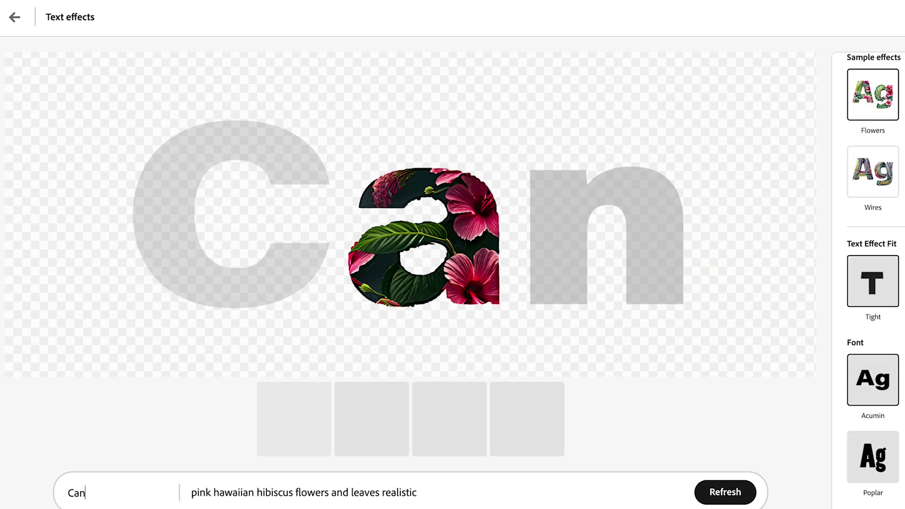
- Complete the text as "Canberra" and regenerate its effect with the prompt "Autumn, red, brown, orange, yellow"
type("berra")
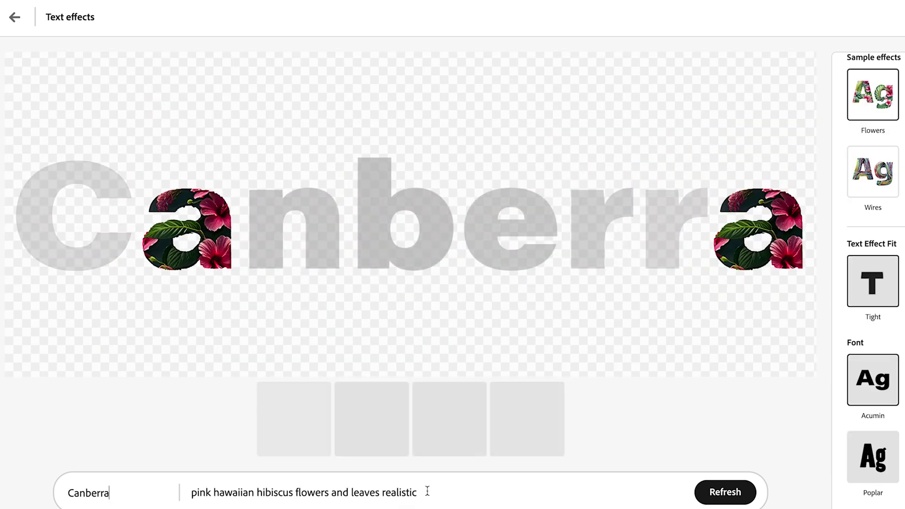
triple_click(426, 491)
type("Autumn, red, brown, orange, yellow")
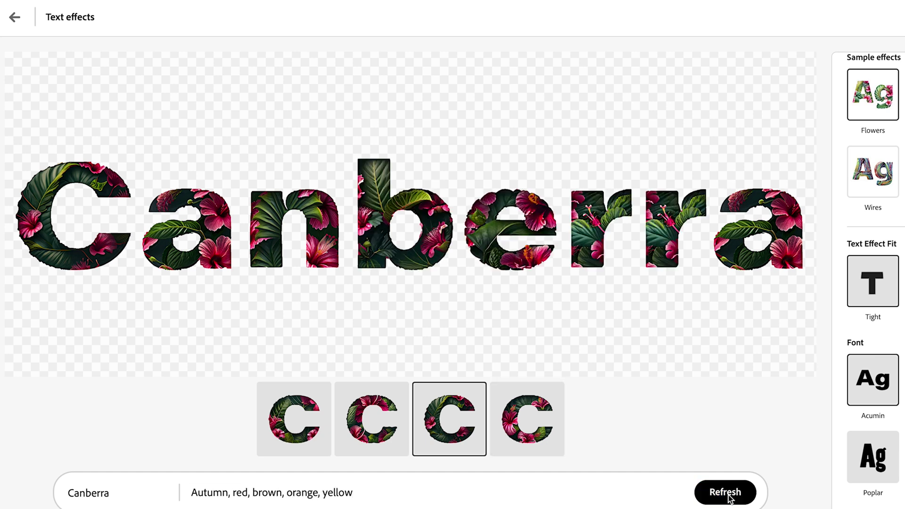
left_click(728, 496)
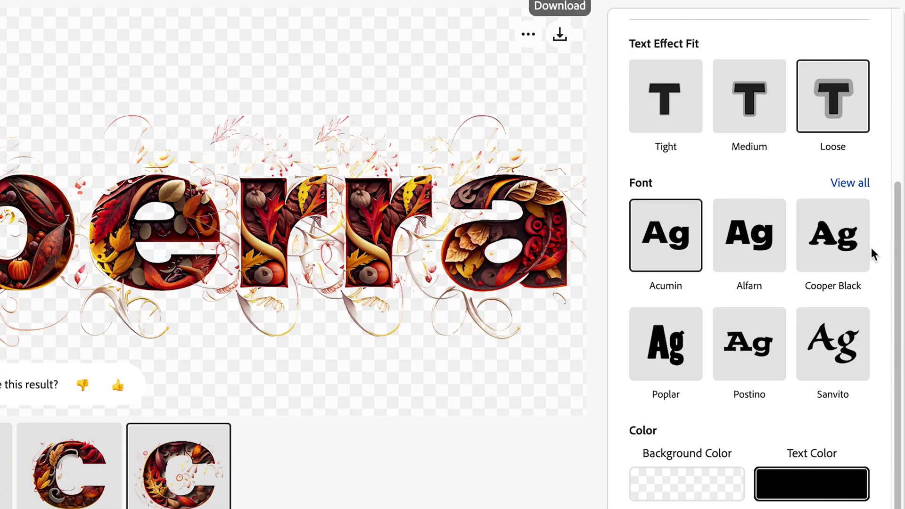
- Show the full list of sample effects and choose Pasta from the Food and drink group for the Canberra text
scroll(882, 188, "up", 6)
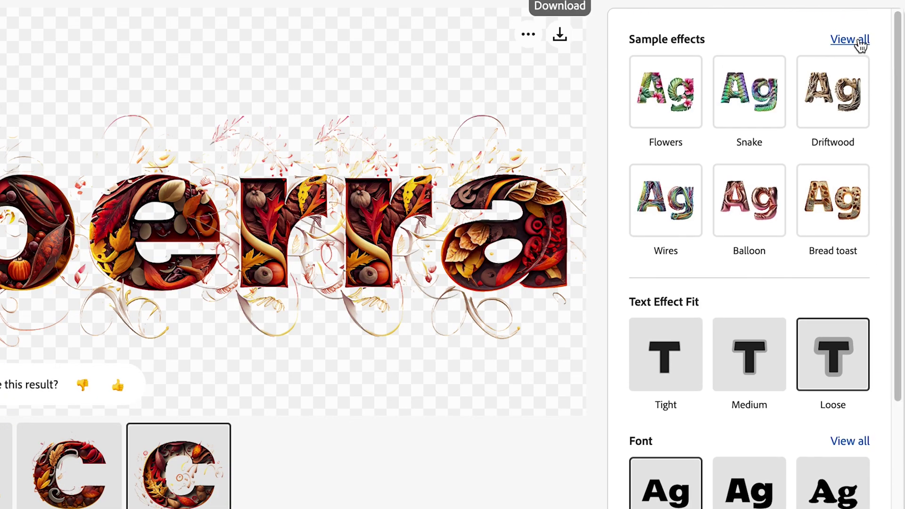
left_click(851, 39)
scroll(755, 456, "down", 8)
scroll(756, 455, "down", 2)
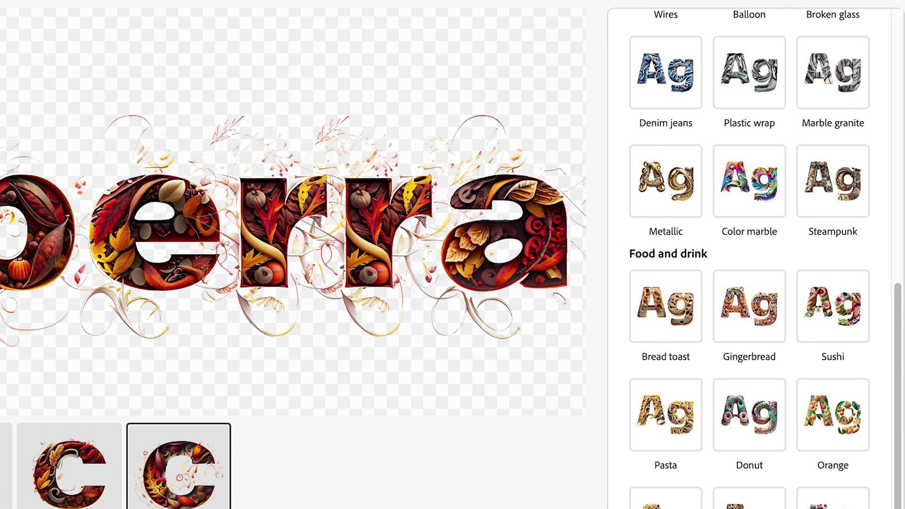
left_click(669, 429)
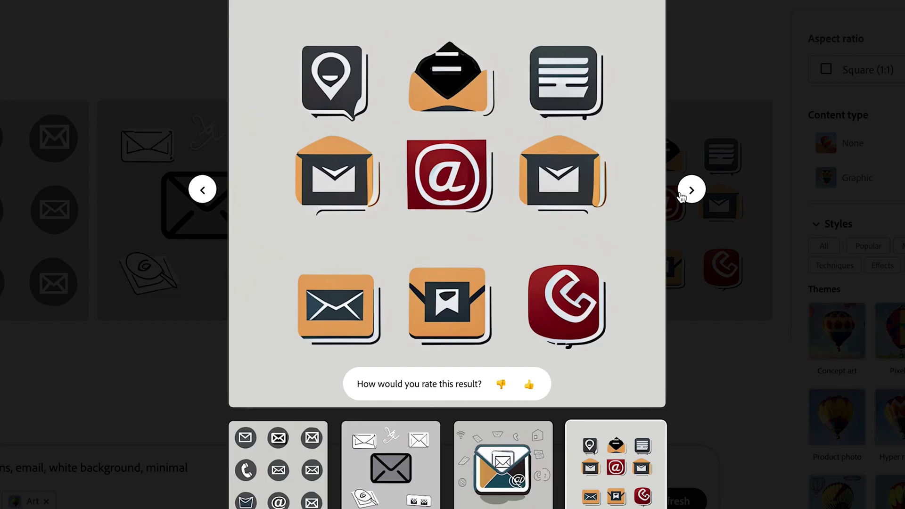
- Browse the minimal email icon results at full size and set the content type to Graphic
left_click(692, 190)
left_click(692, 190)
left_click(692, 190)
left_click(692, 190)
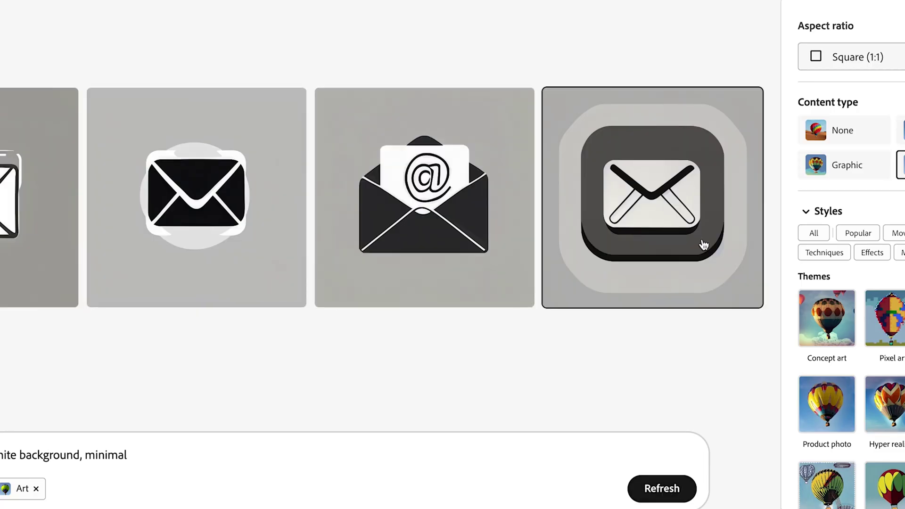
left_click(866, 165)
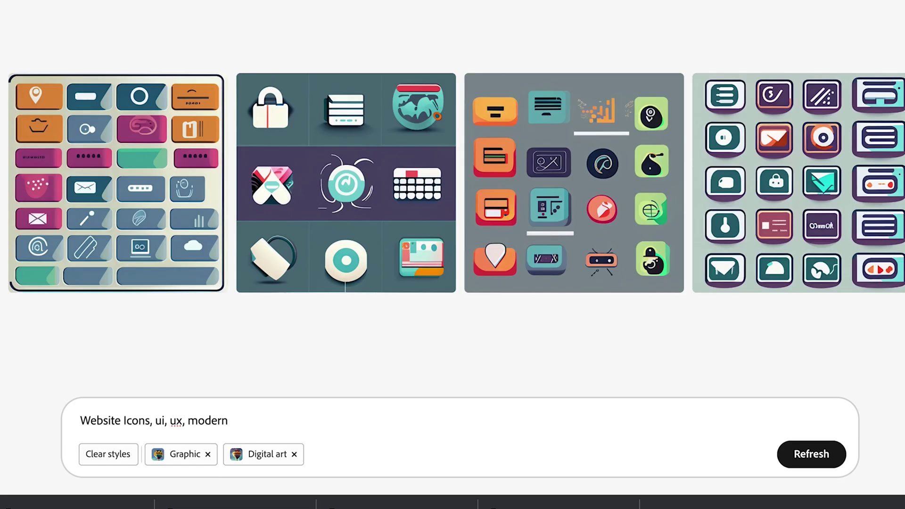
- Browse the modern website icon results at full size and regenerate with "Website" replaced by "social" in the prompt
left_click(145, 193)
left_click(815, 168)
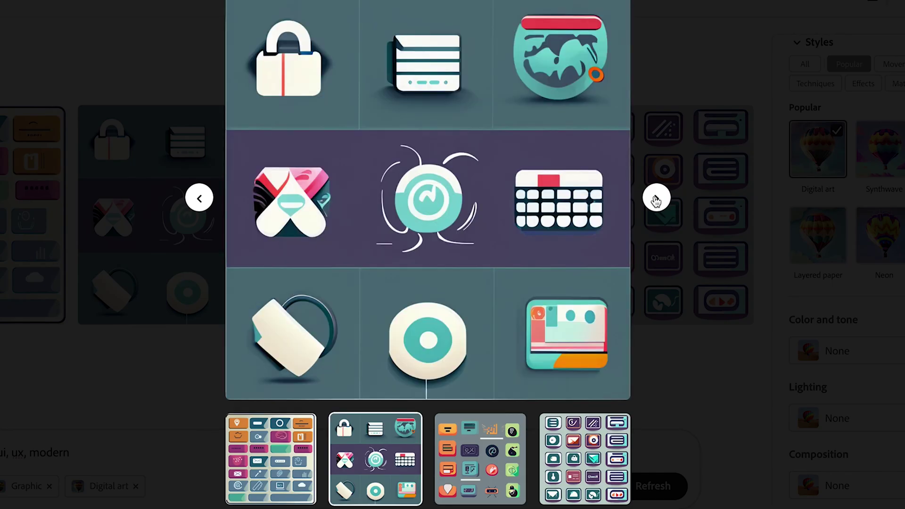
left_click(656, 199)
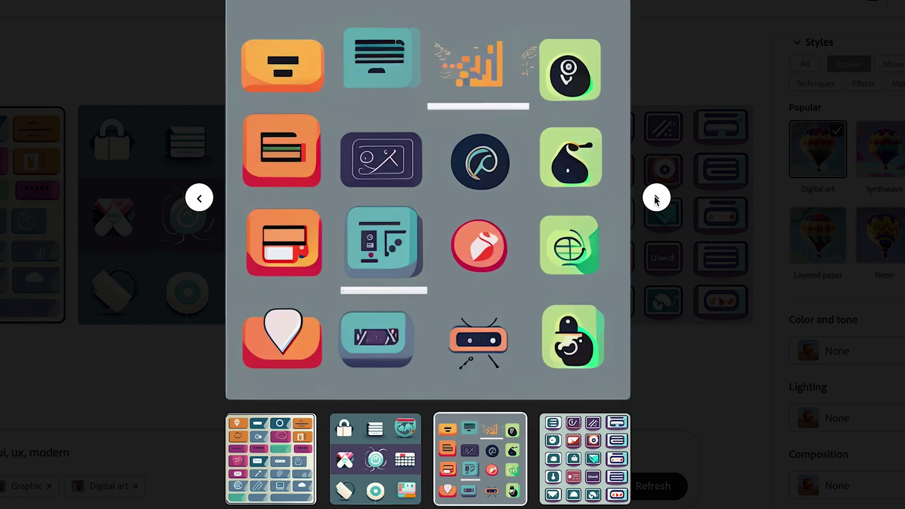
left_click(656, 199)
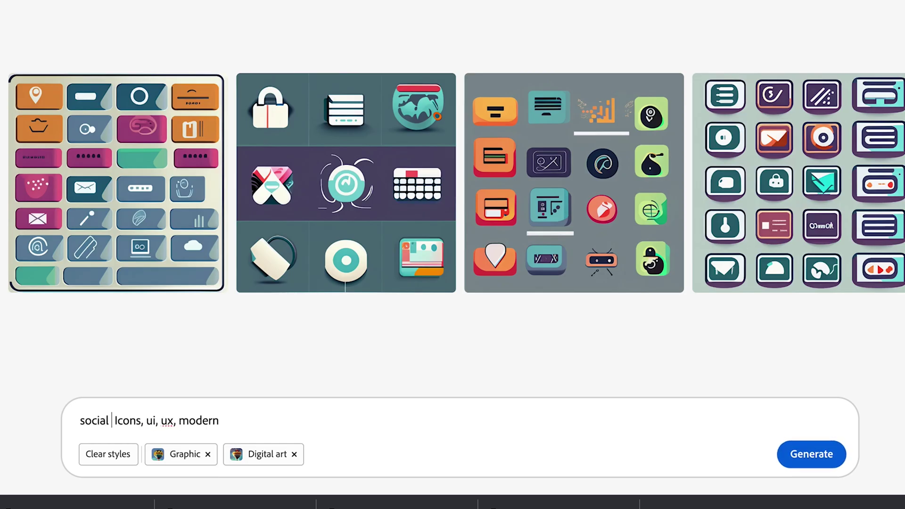
key("Return")
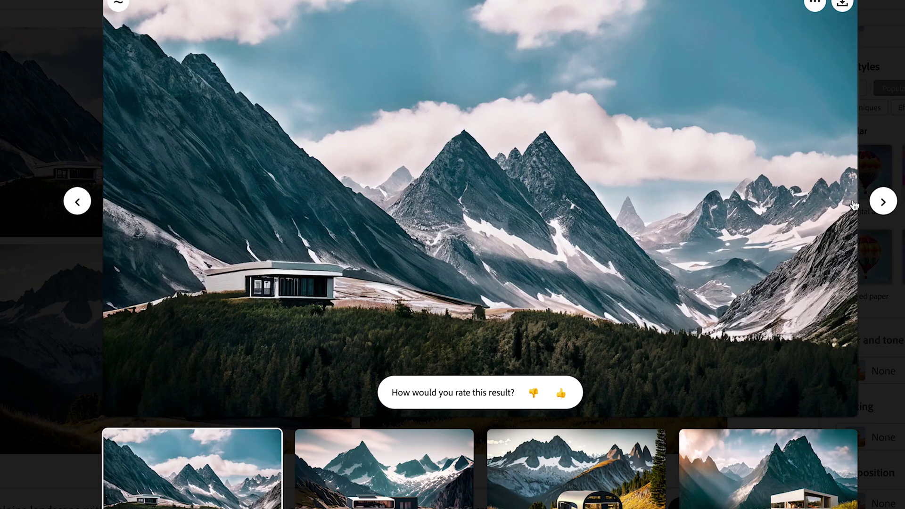
- Download the second, third and fourth alpine tiny house images, accepting the inclusion of Content Credentials
left_click(872, 210)
left_click(843, 5)
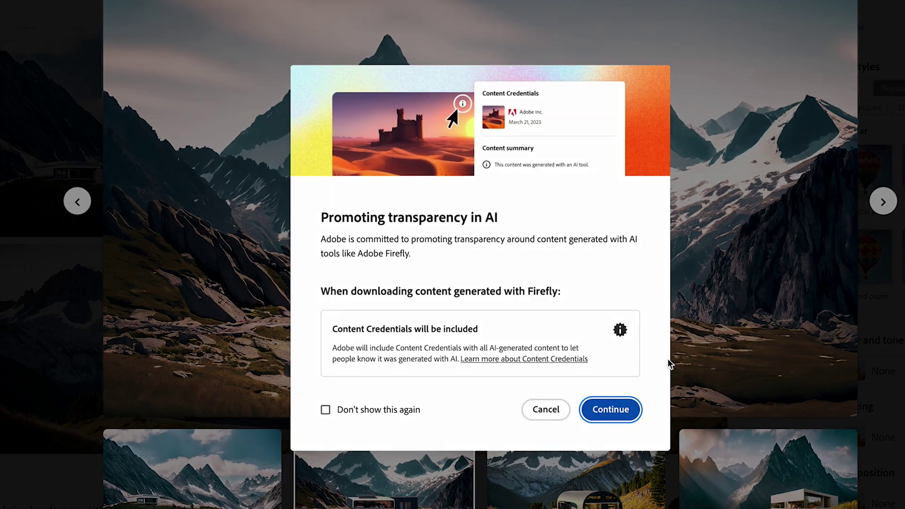
left_click(616, 408)
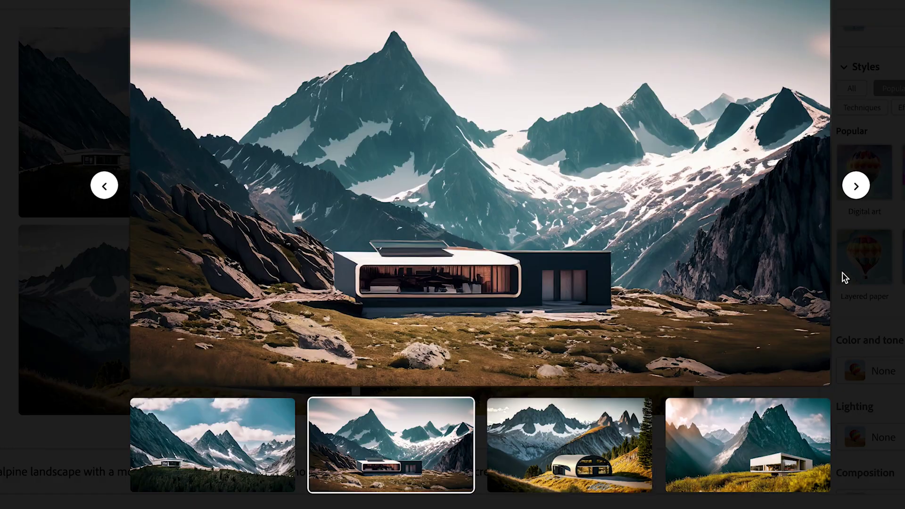
left_click(856, 186)
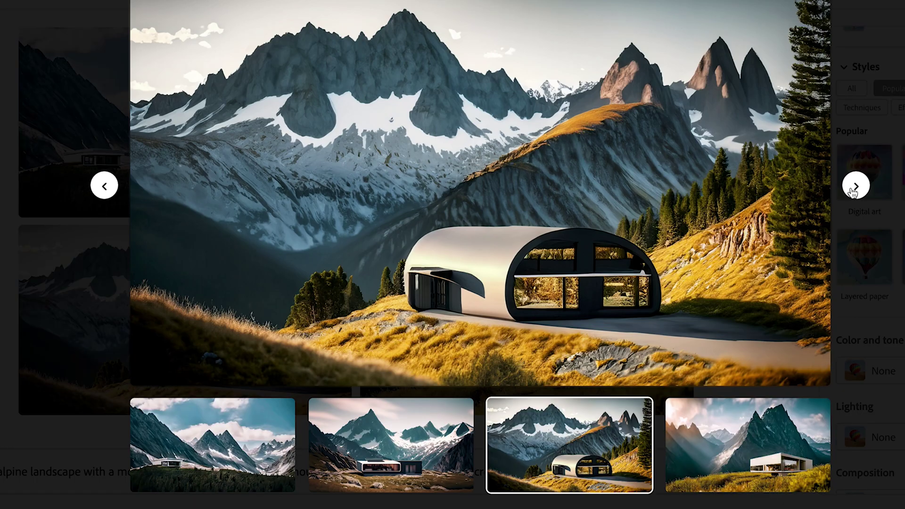
left_click(815, 7)
left_click(614, 387)
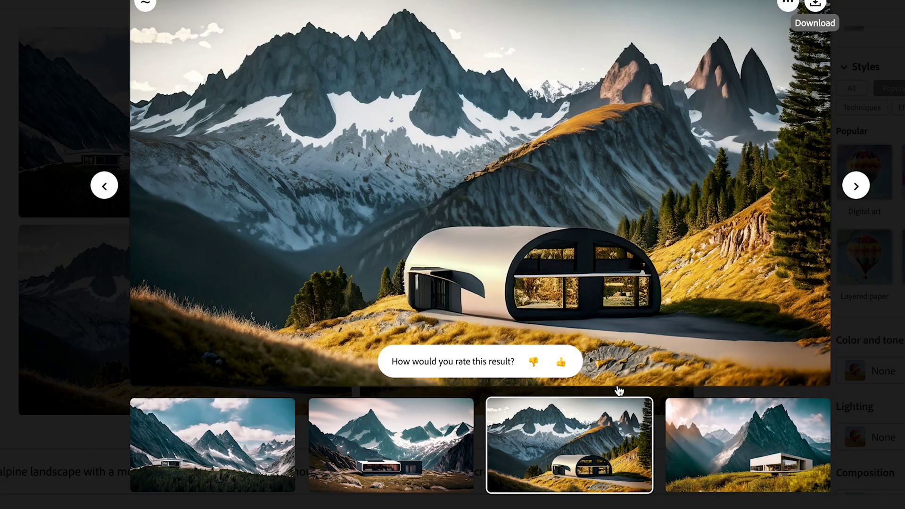
left_click(856, 186)
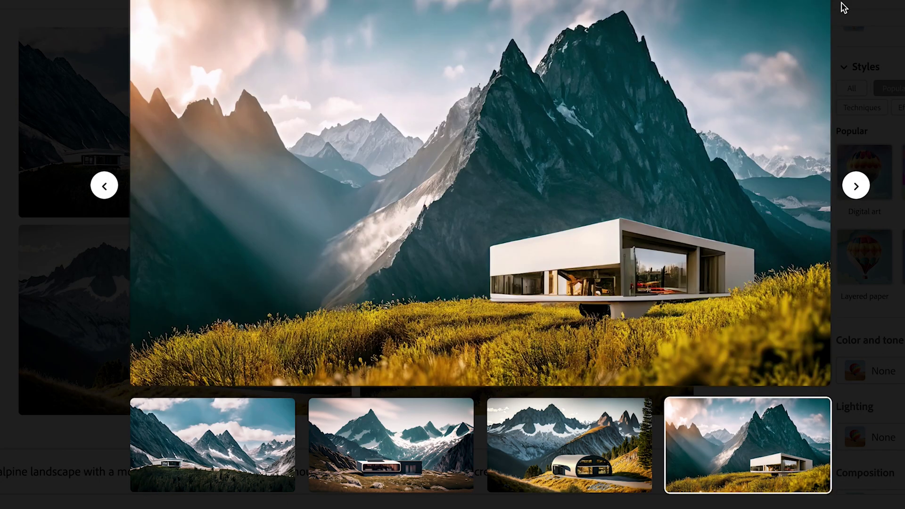
left_click(844, 7)
left_click(620, 393)
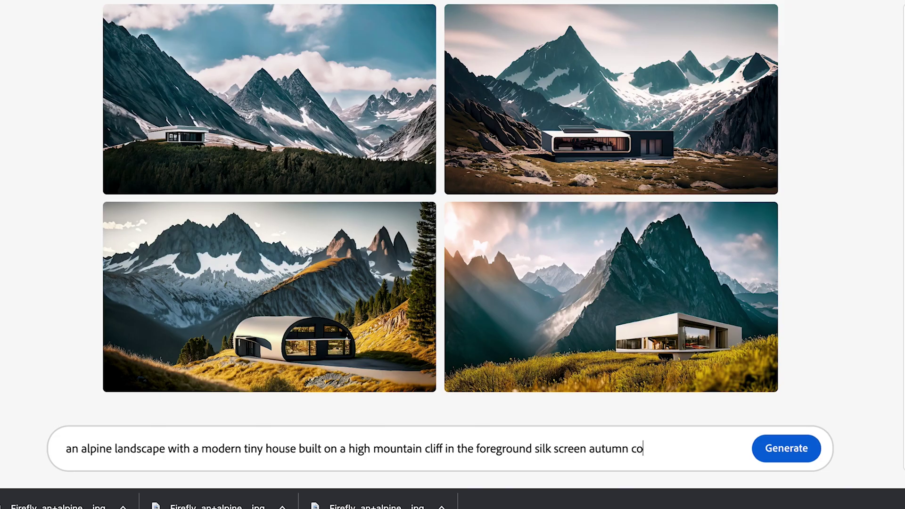
- Regenerate the alpine tiny house images with autumn colors including "orange" in the prompt, and browse the results at full size
type("orange")
left_click(807, 448)
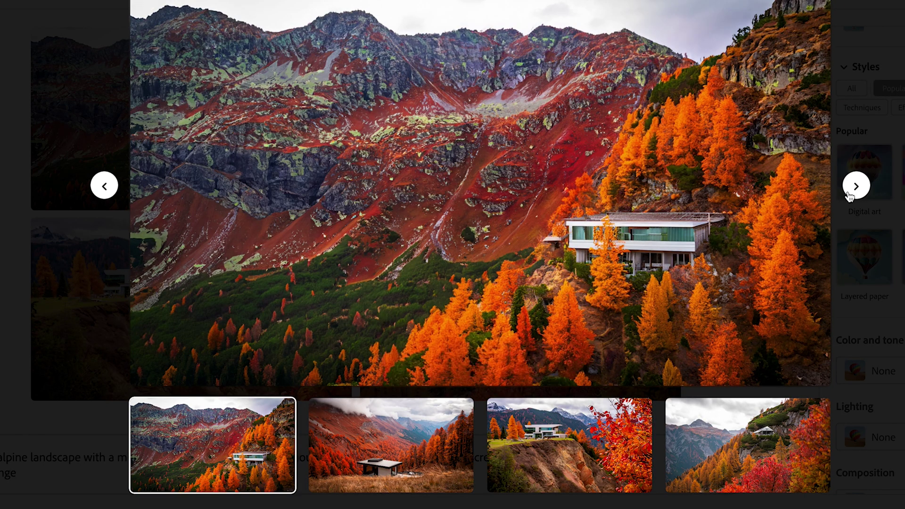
left_click(853, 191)
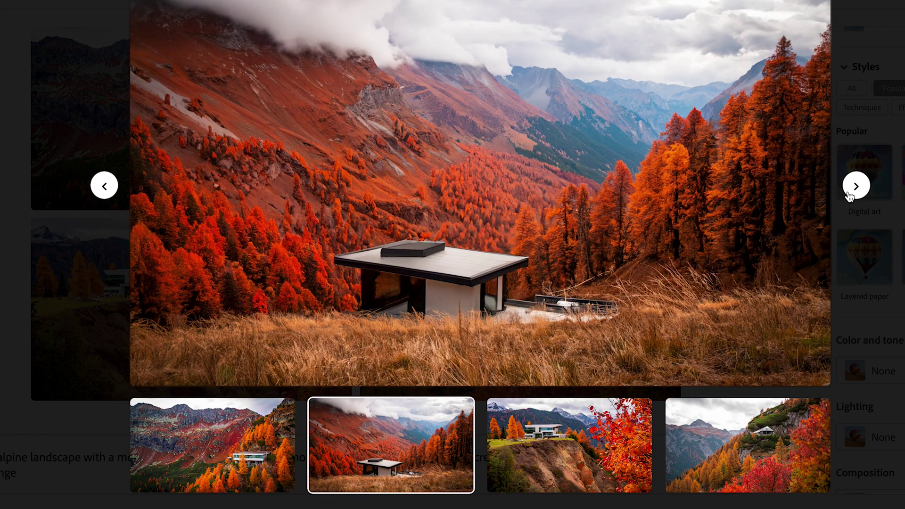
left_click(849, 196)
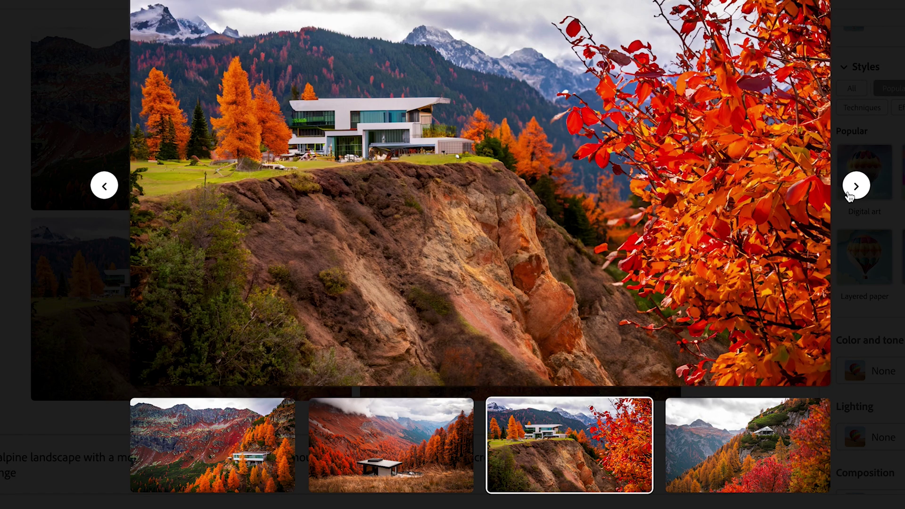
left_click(850, 196)
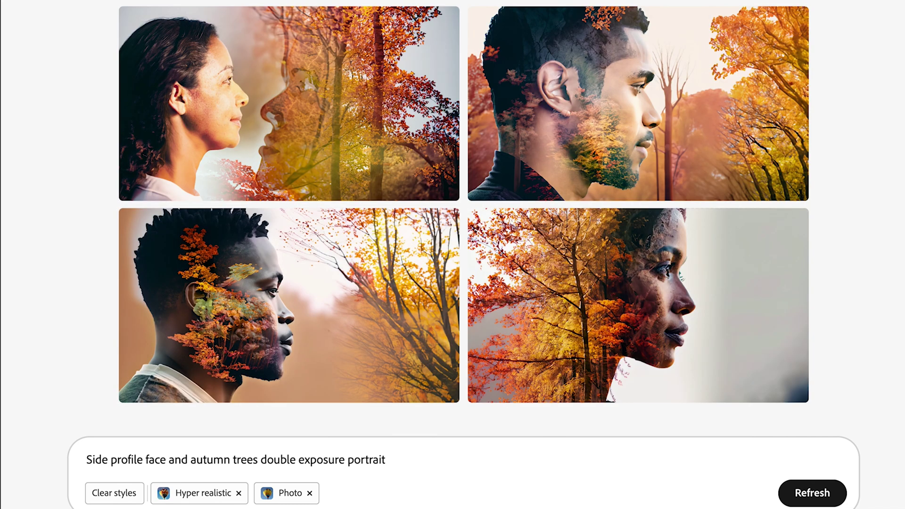
- View the double exposure autumn portraits enlarged, and set the lighting to Golden hour and the composition to Macrophotography
left_click(638, 103)
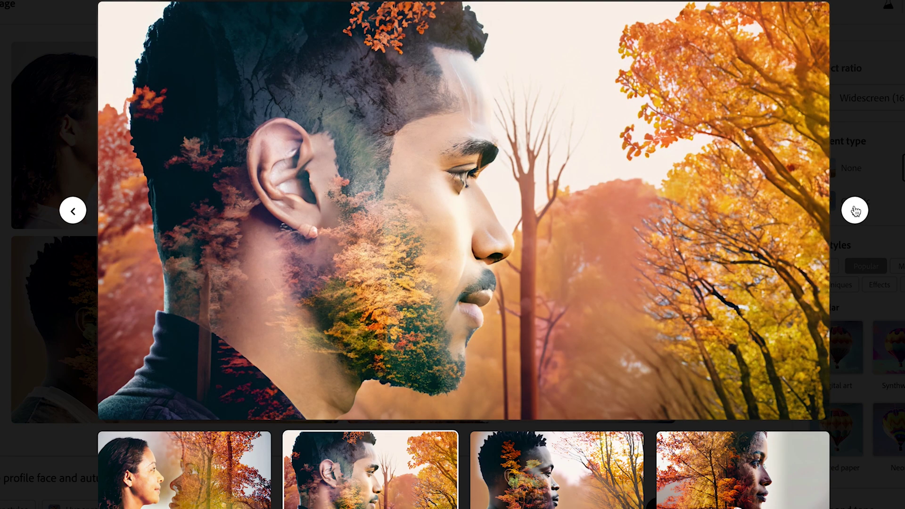
left_click(855, 211)
left_click(800, 325)
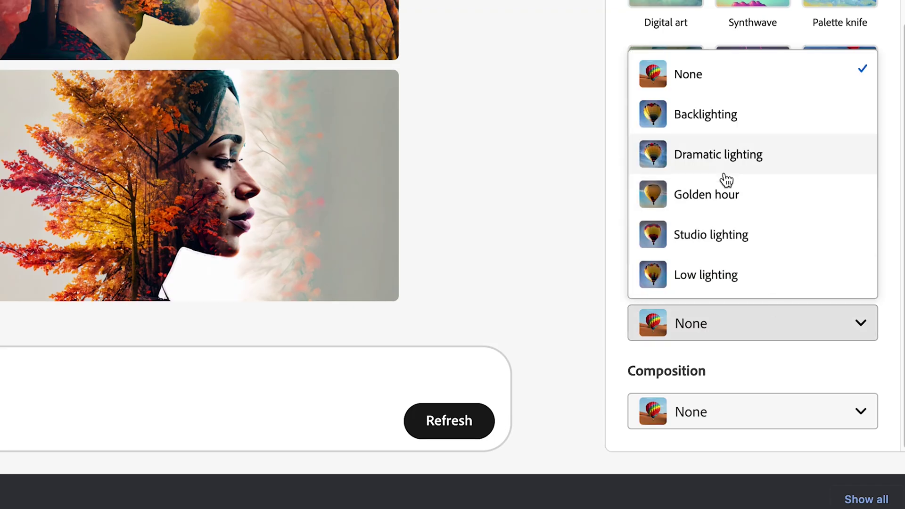
left_click(723, 197)
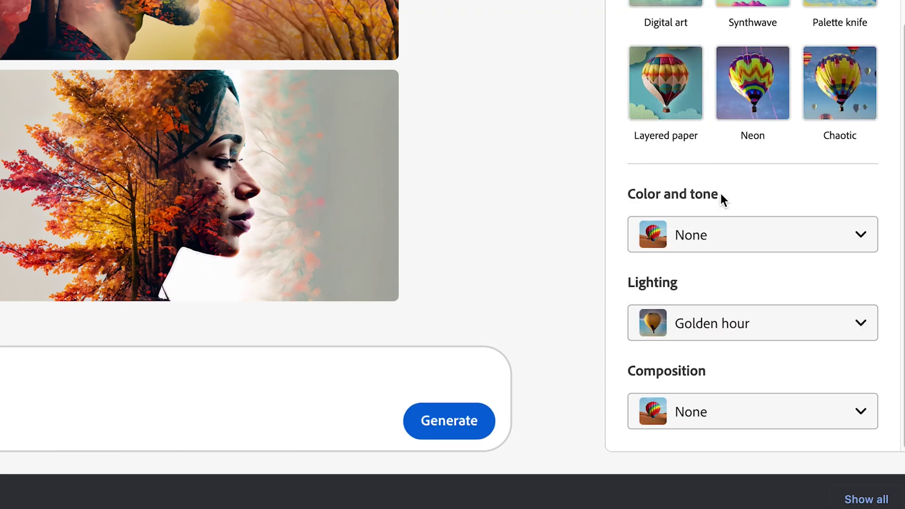
left_click(737, 415)
left_click(748, 367)
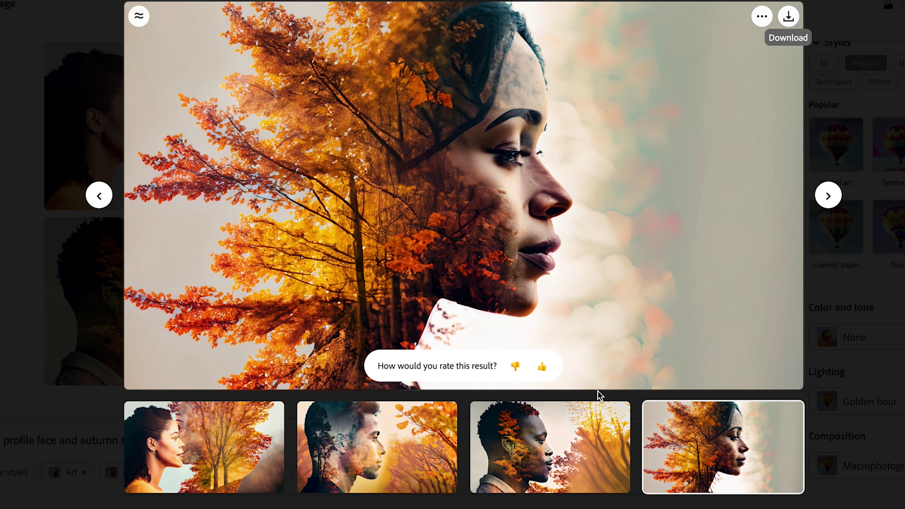
- Browse the Golden hour double exposure portraits at full size and select the Synthwave style
left_click(828, 196)
left_click(829, 196)
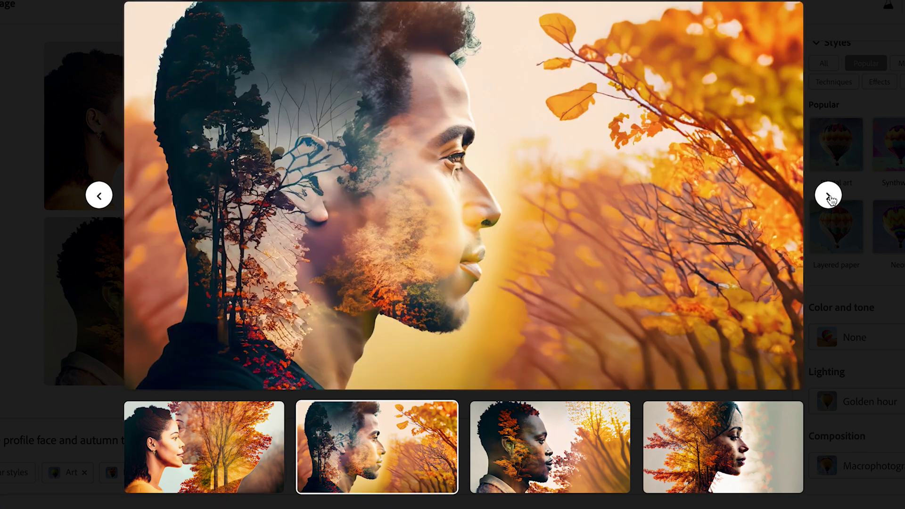
left_click(829, 196)
left_click(829, 196)
left_click(829, 195)
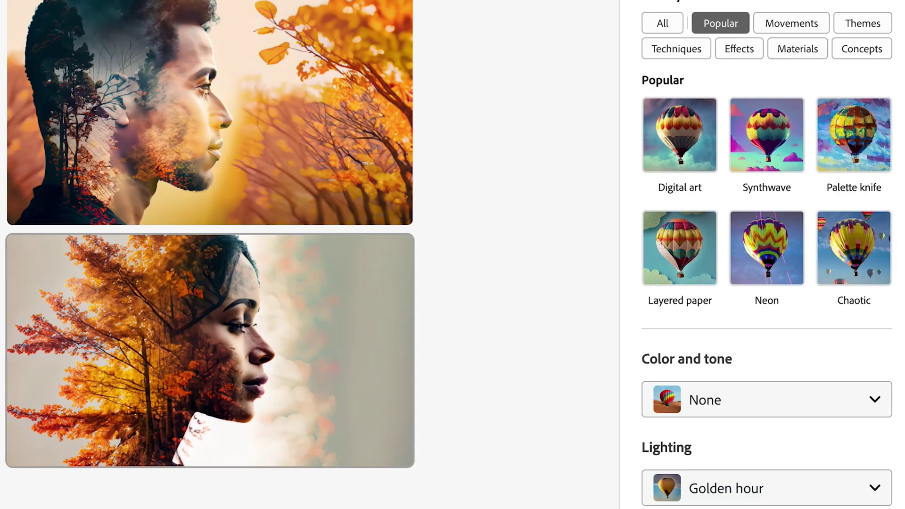
left_click(778, 149)
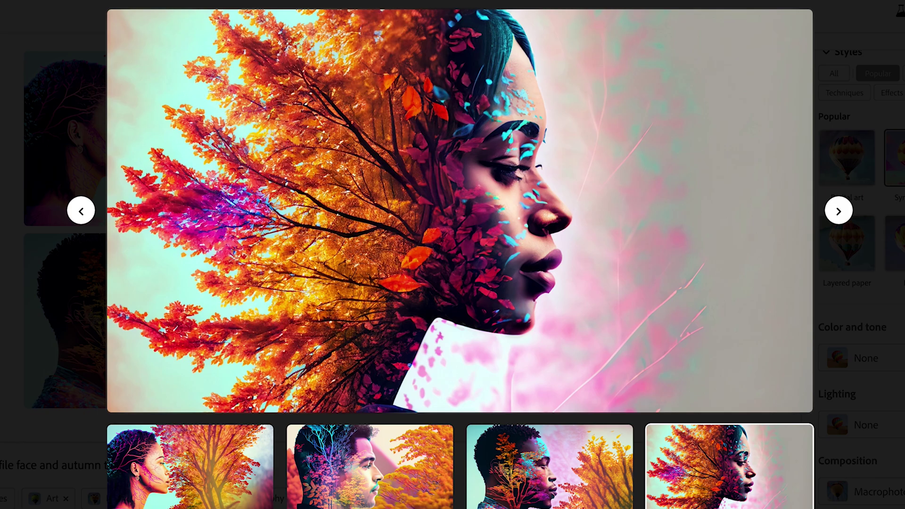
- Compare the Synthwave-styled double exposure portraits at full size
left_click(839, 211)
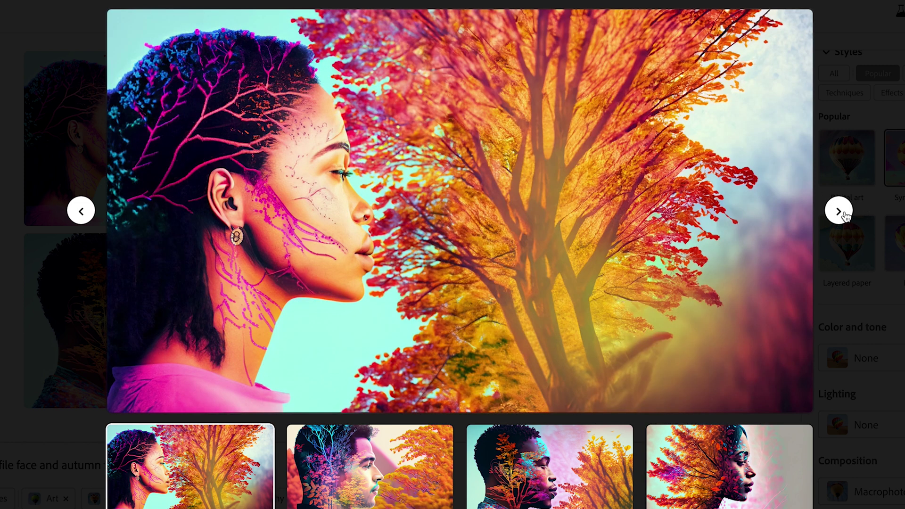
left_click(839, 211)
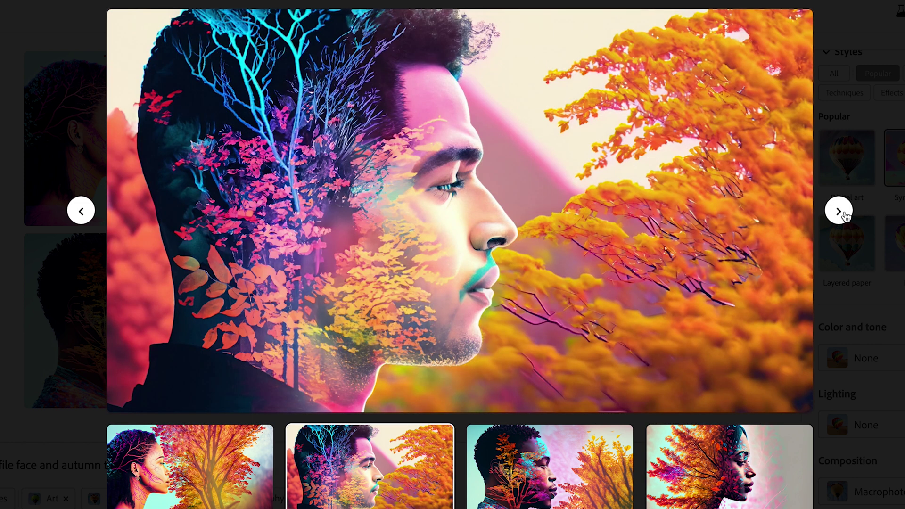
left_click(839, 211)
left_click(840, 212)
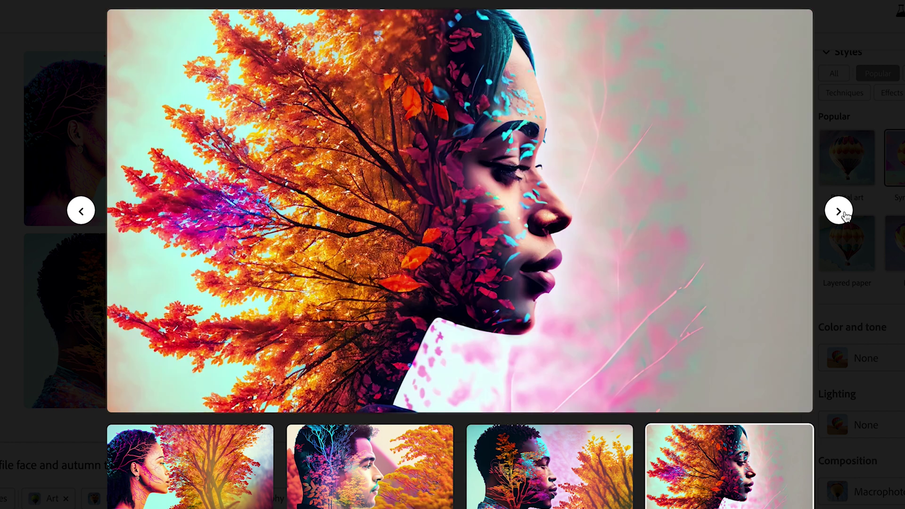
left_click(840, 212)
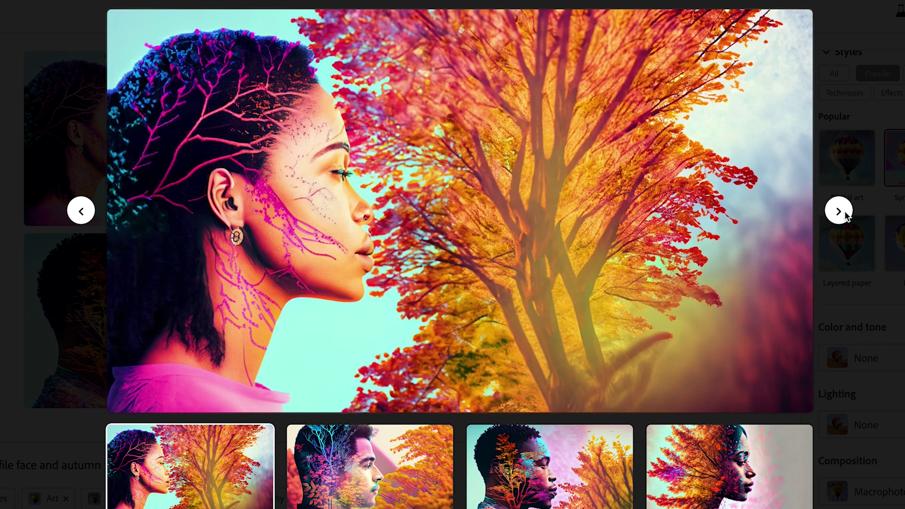
left_click(839, 212)
left_click(840, 212)
left_click(840, 212)
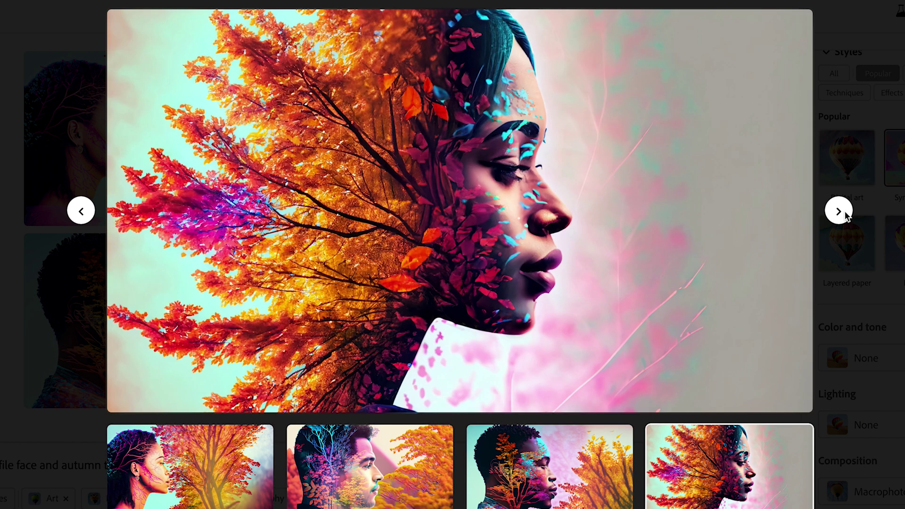